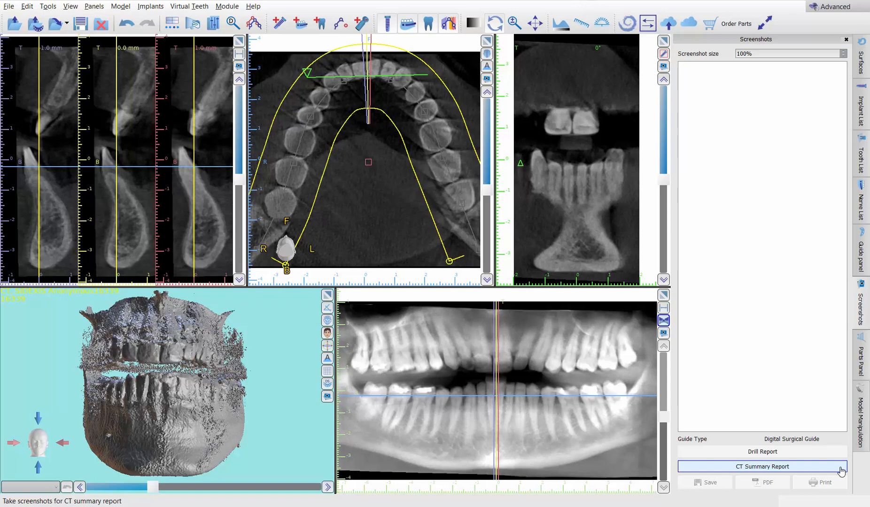
Adjust the 3D bone surface threshold to reduce scatter, and load the MandibularAnatomy scan from the Models folder into the plan
click(328, 488)
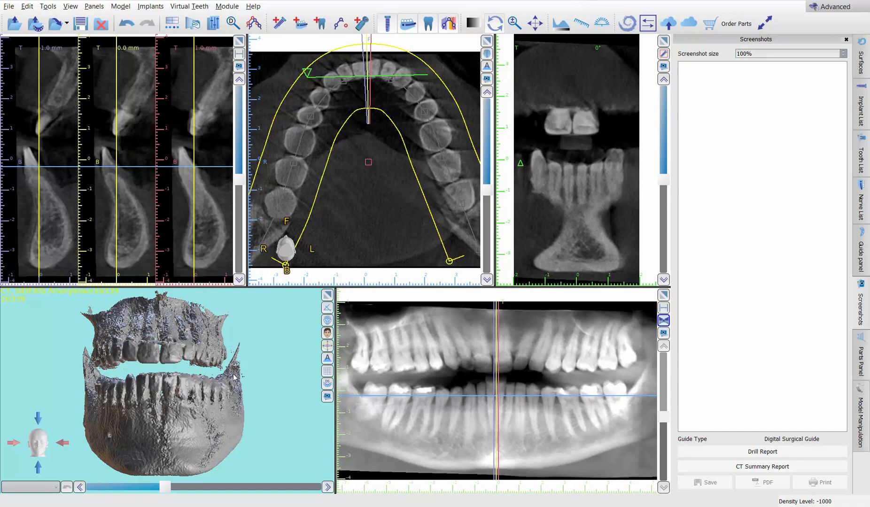
click(54, 506)
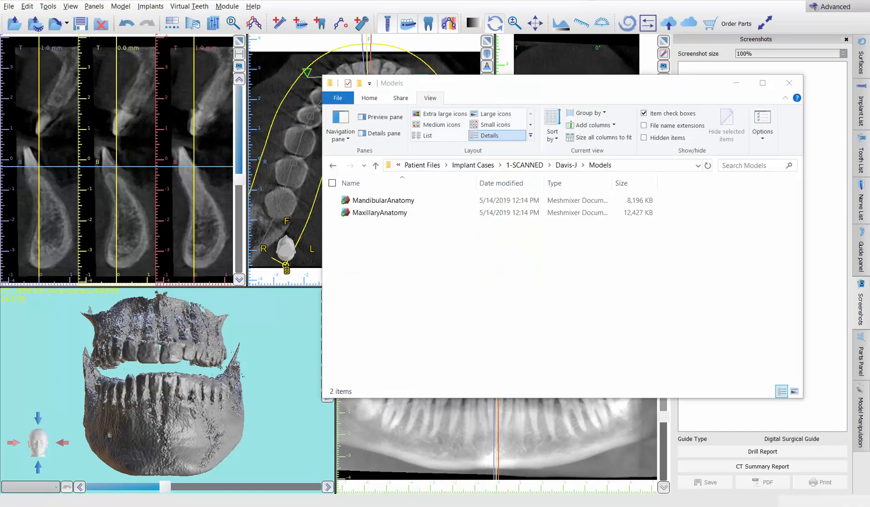
drag(382, 201, 212, 354)
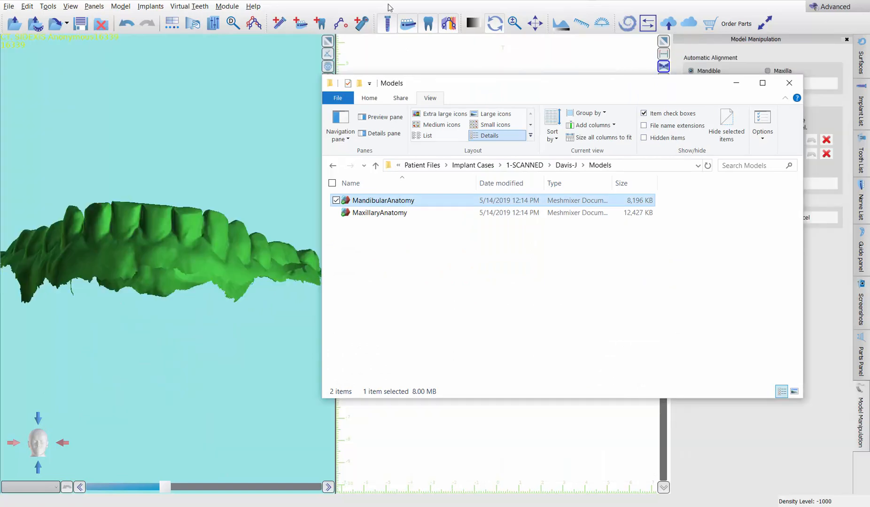
click(220, 200)
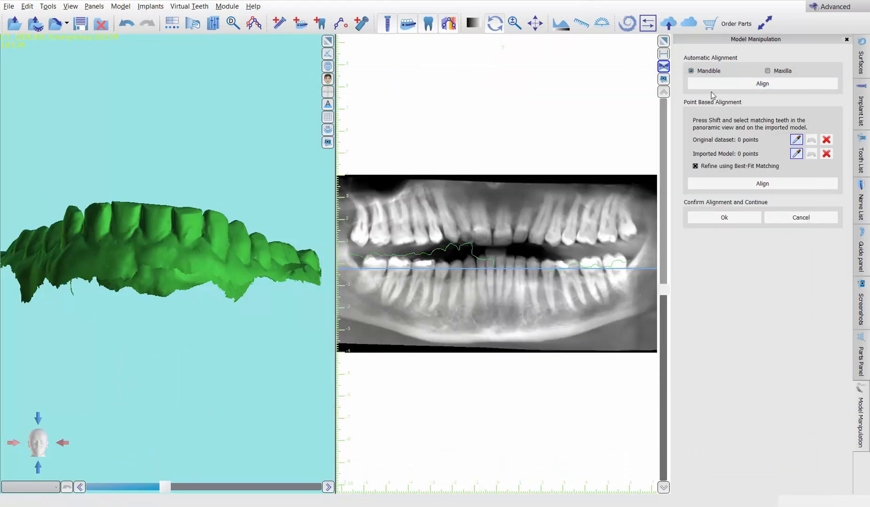
Automatically align the MandibularAnatomy model to the CT mandible, accept it, and check its outline through the cross-sectional and axial slices
click(711, 84)
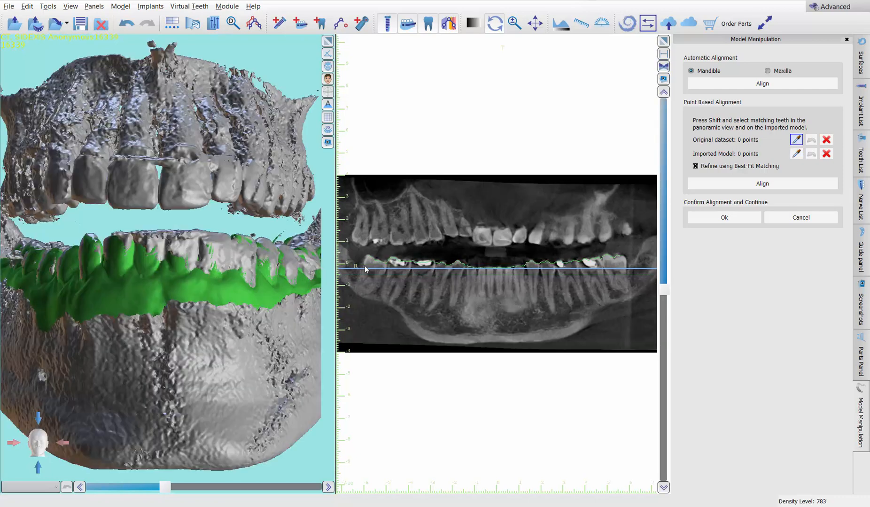
click(730, 220)
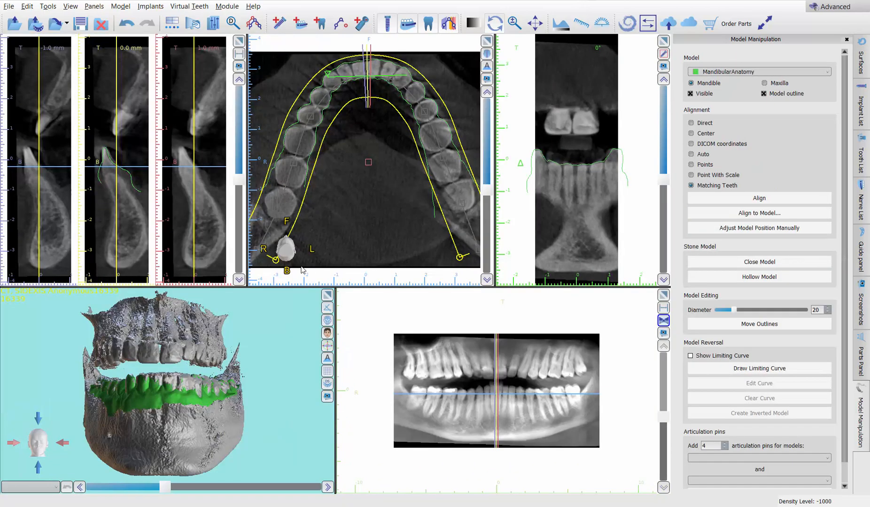
scroll(110, 175, down, 16)
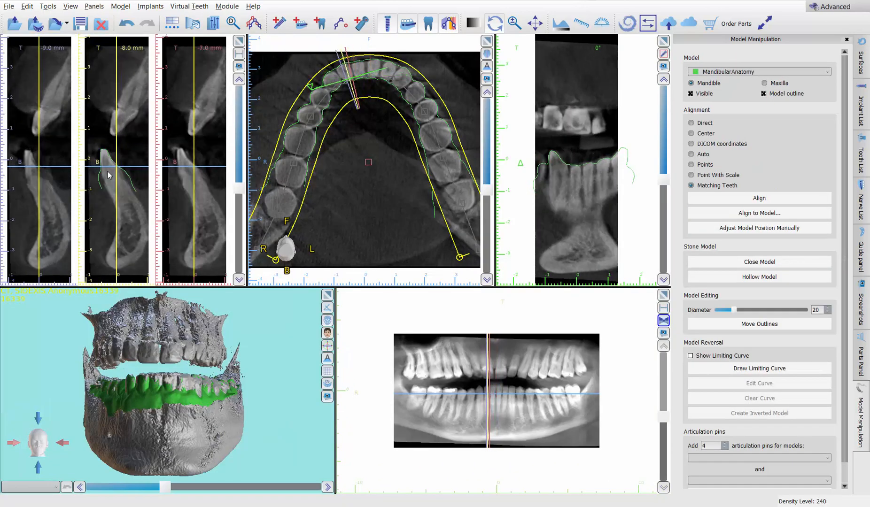
scroll(107, 175, down, 13)
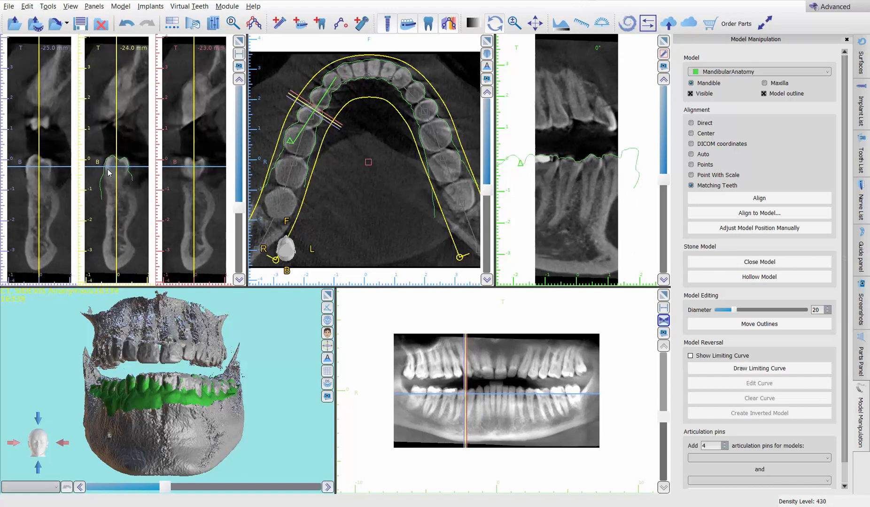
scroll(99, 189, down, 5)
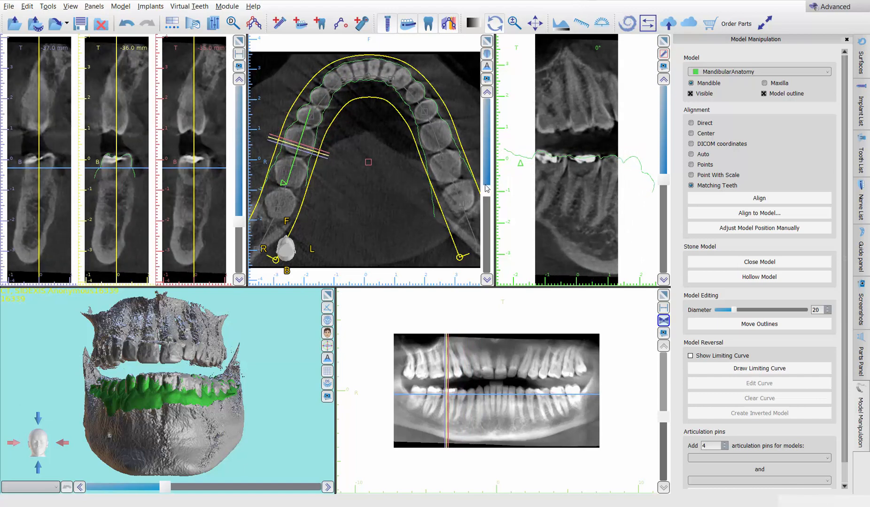
mouse_move(487, 190)
mouse_down()
mouse_move(488, 174)
mouse_move(488, 184)
mouse_up()
scroll(404, 193, down, 4)
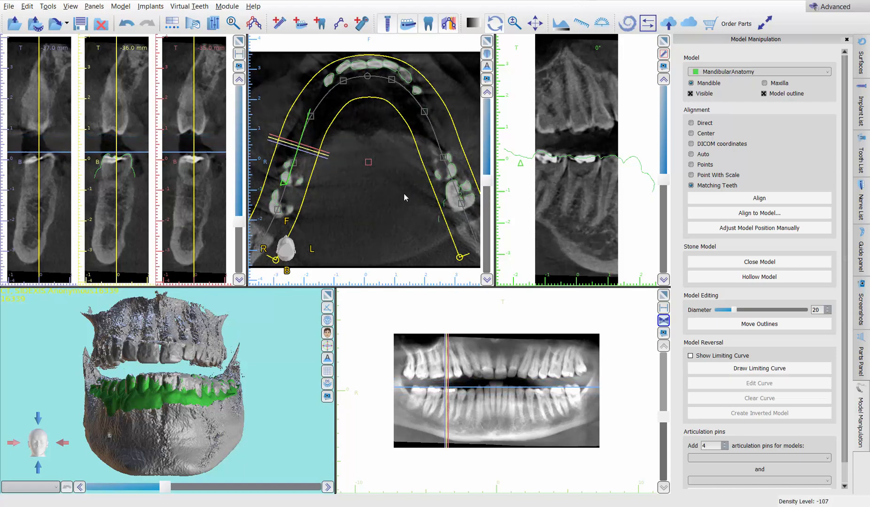
Import the MaxillaryAnatomy scan from the Models folder as a maxilla model, skipping its alignment to the CT
click(330, 294)
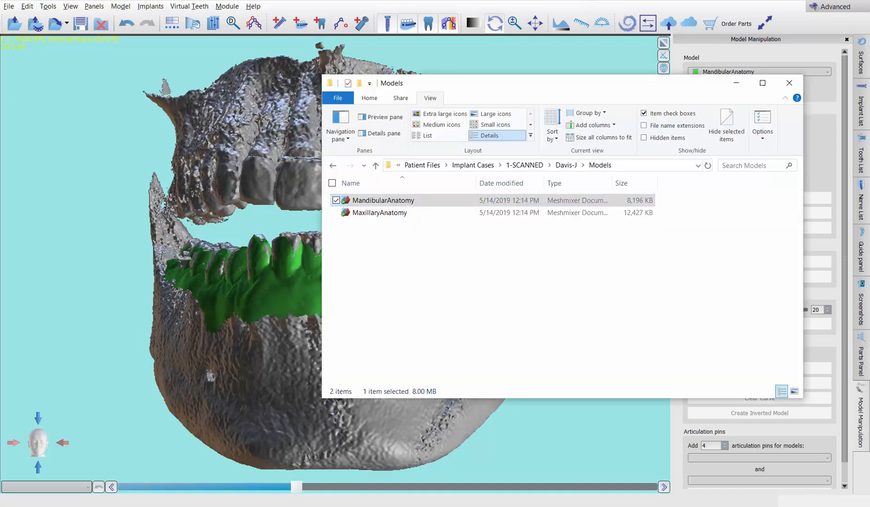
click(379, 212)
drag(379, 212, 229, 232)
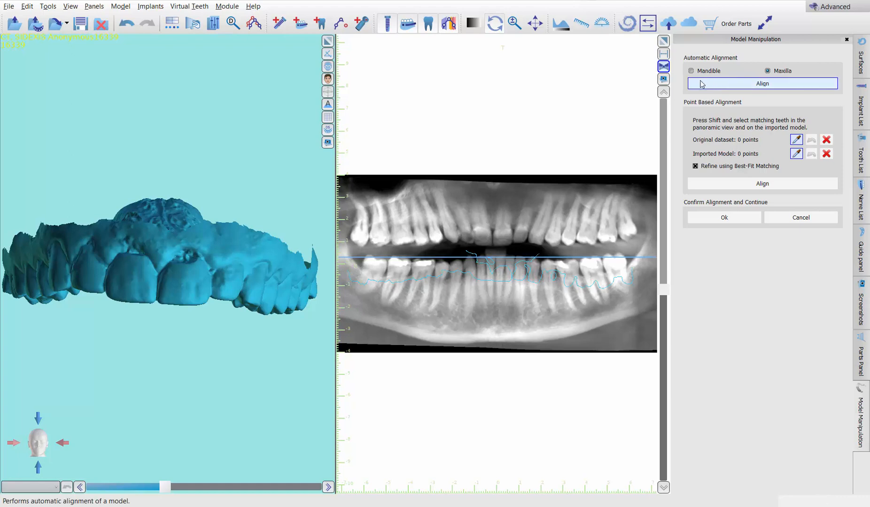
click(798, 218)
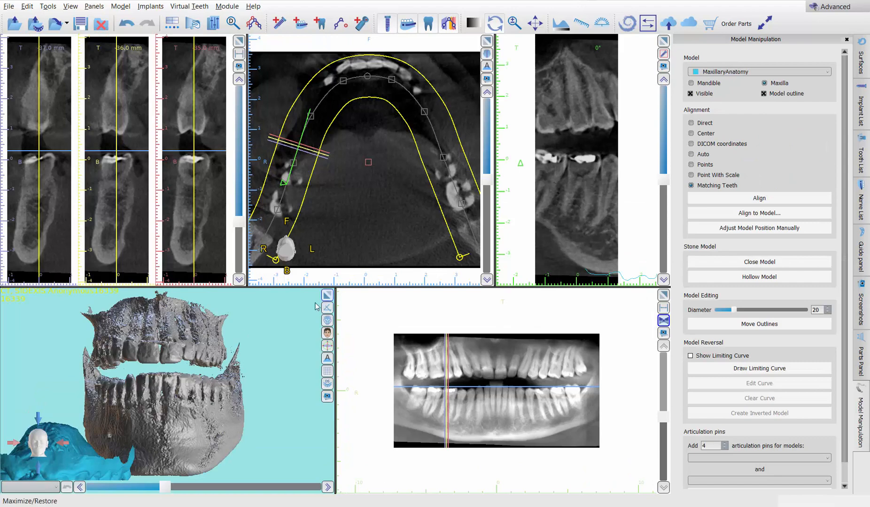
Align the MaxillaryAnatomy model to the MandibularAnatomy model without using points
scroll(268, 340, down, 3)
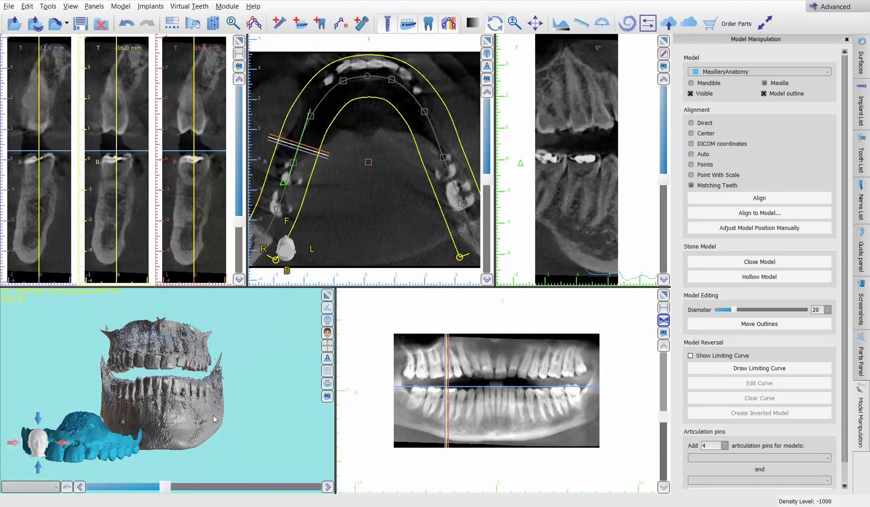
drag(213, 415, 149, 381)
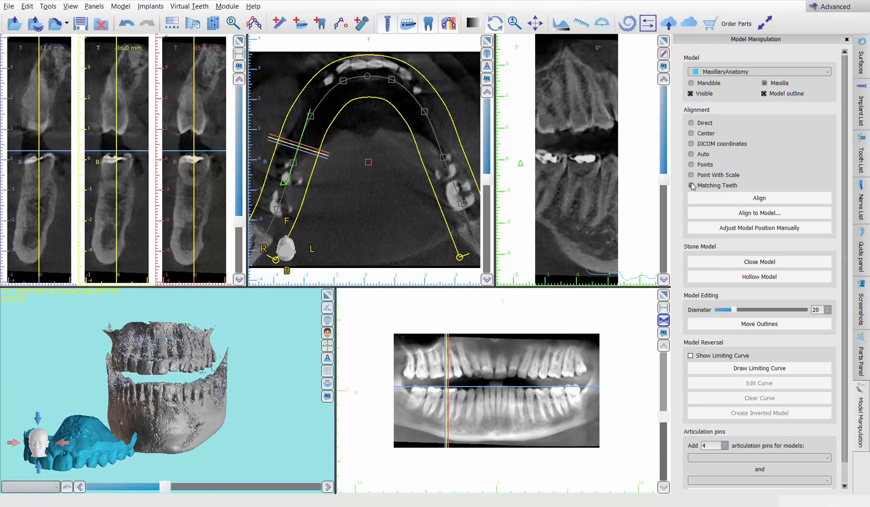
click(709, 214)
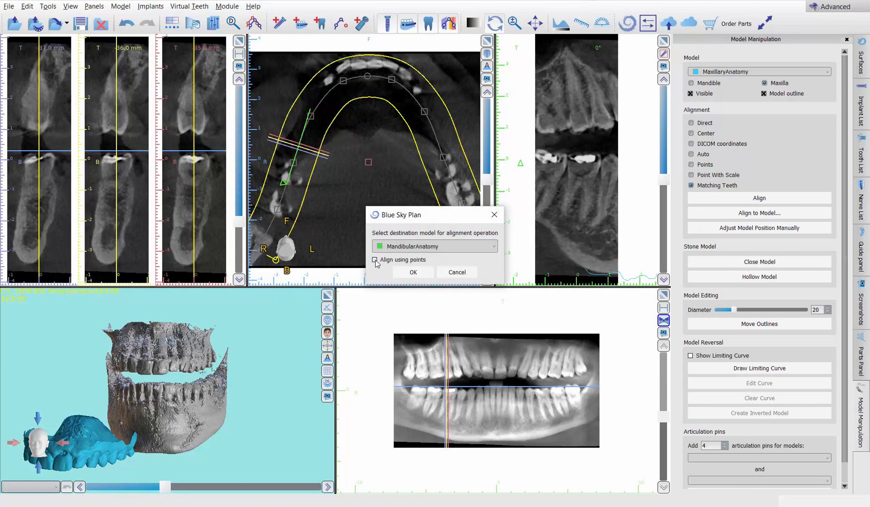
click(417, 249)
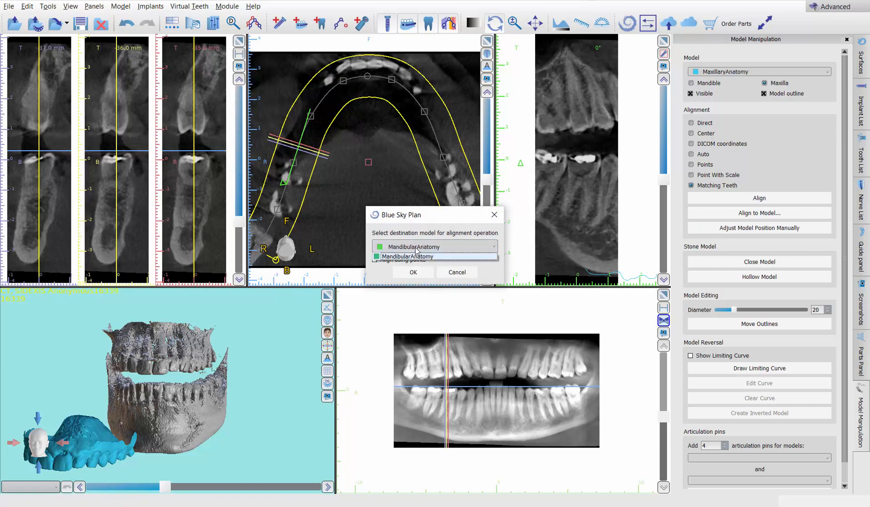
click(417, 247)
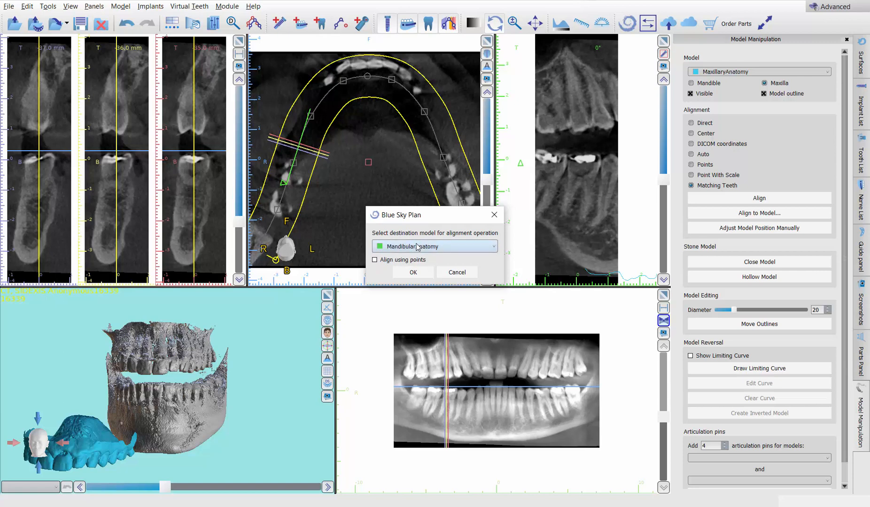
click(414, 274)
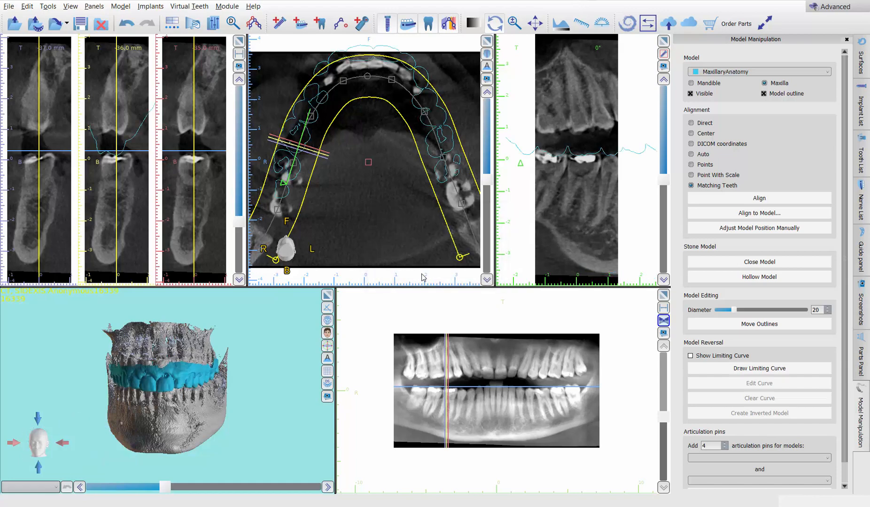
Show the MandibularAnatomy surface and hide the Original CT surface to inspect the bite between both scans in the enlarged 3D view
drag(153, 403, 329, 310)
double_click(328, 296)
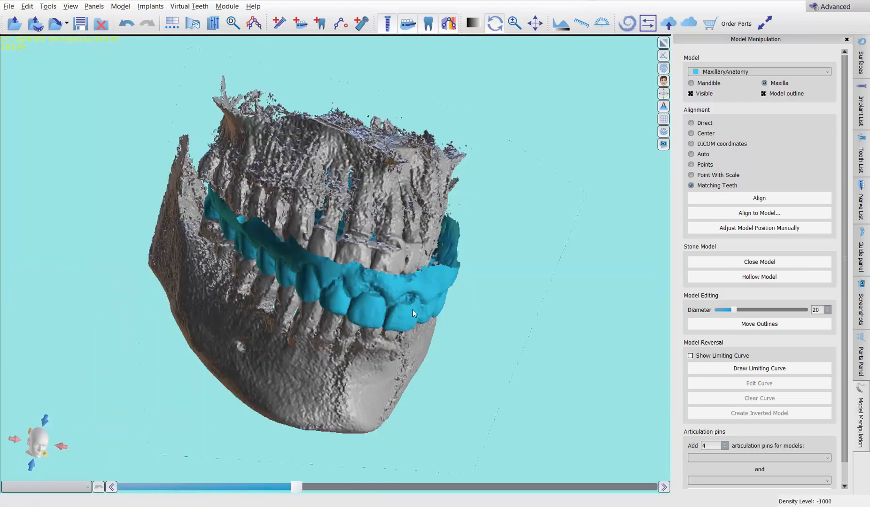
drag(413, 310, 472, 136)
click(861, 62)
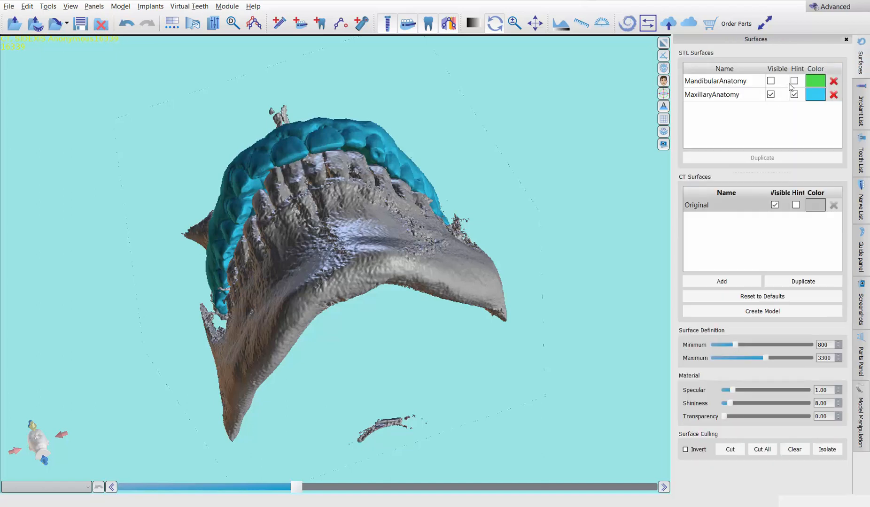
click(772, 82)
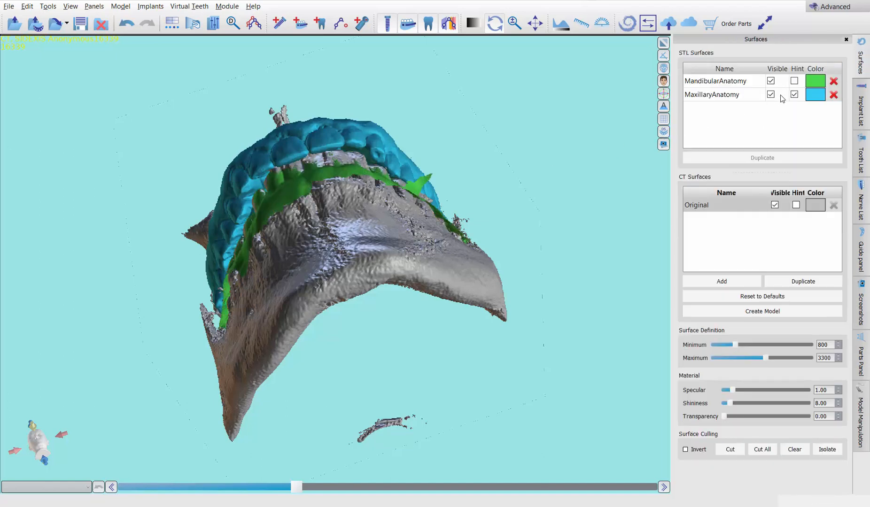
click(774, 205)
drag(518, 156, 353, 207)
drag(410, 360, 259, 324)
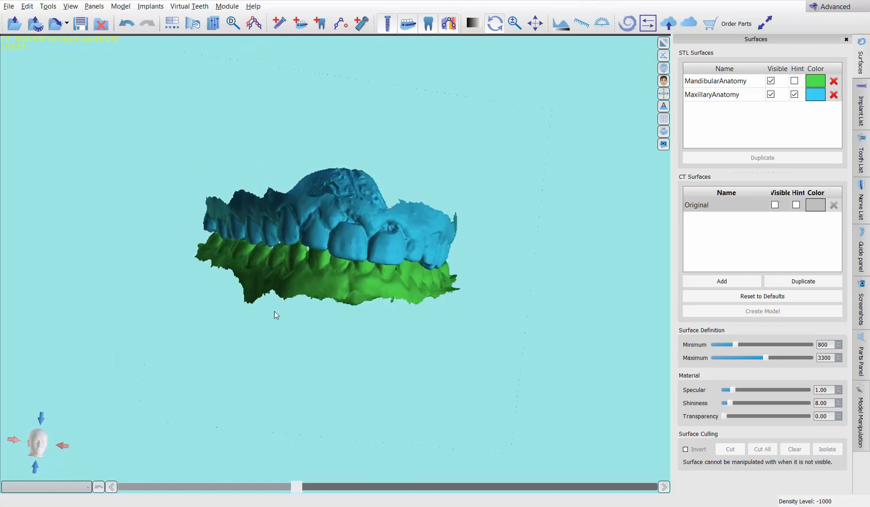
Undo the maxillary alignment, repeat it against the MandibularAnatomy model without points, and inspect the bite from several angles
key(ctrl+z)
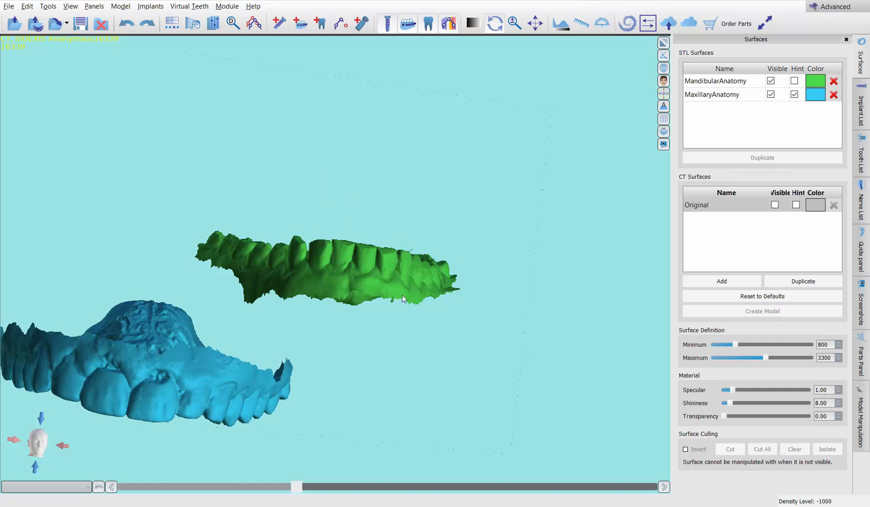
click(861, 423)
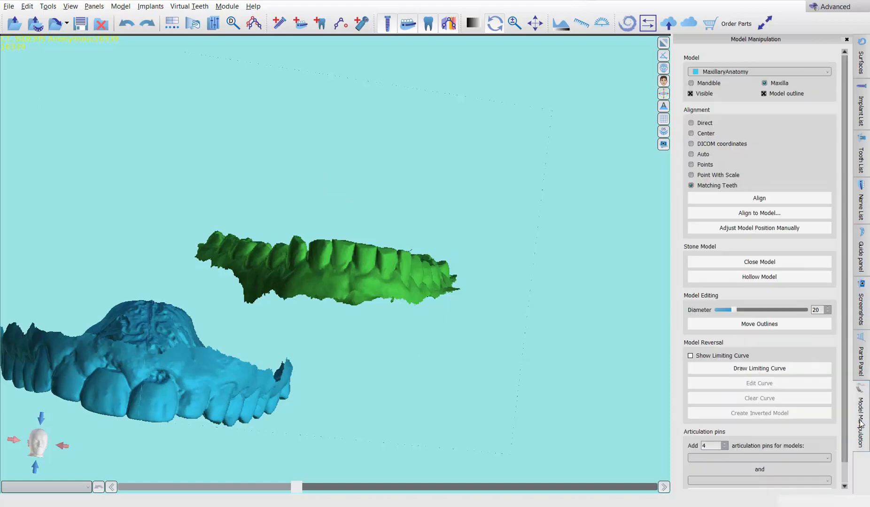
click(746, 214)
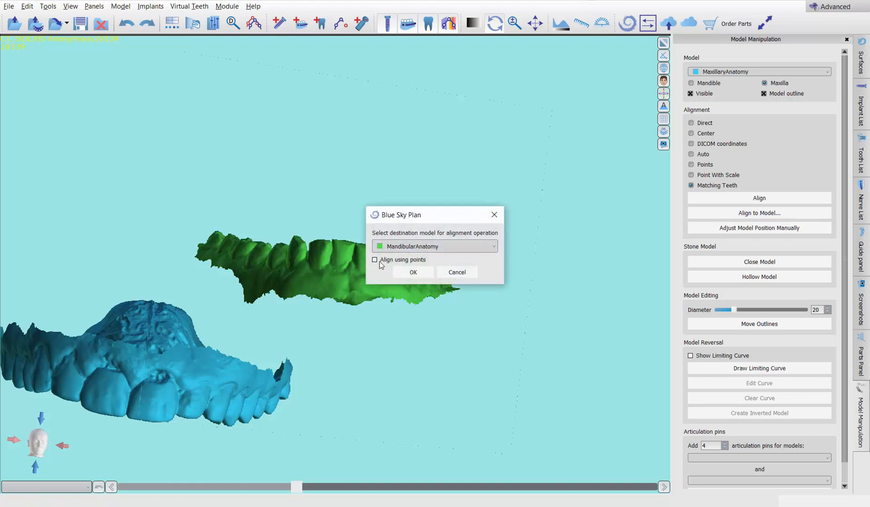
click(404, 274)
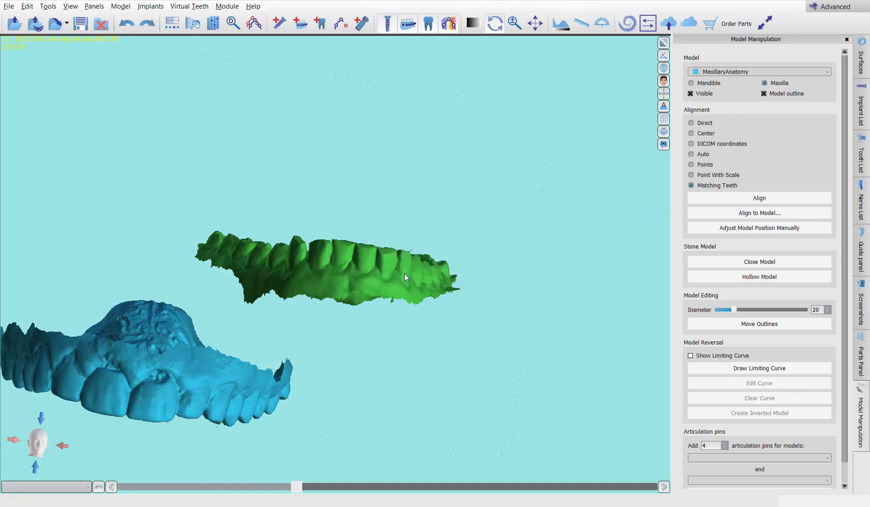
drag(332, 307, 402, 94)
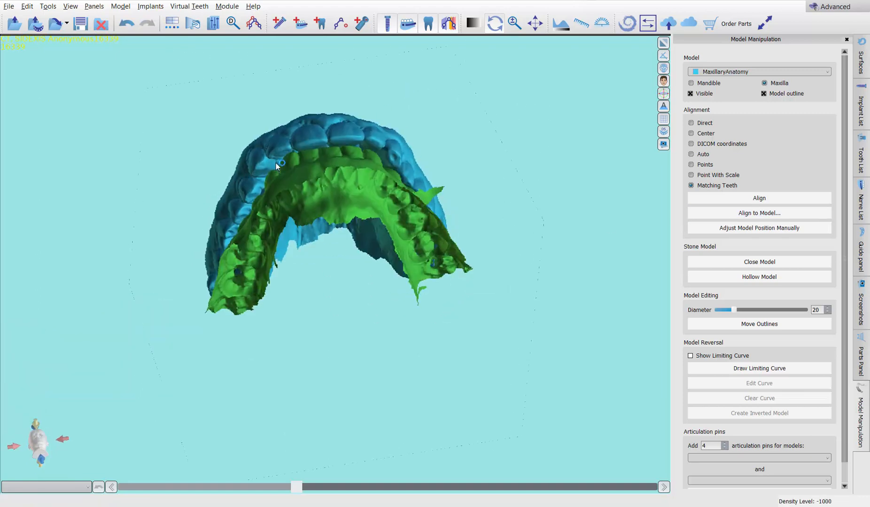
drag(275, 163, 372, 188)
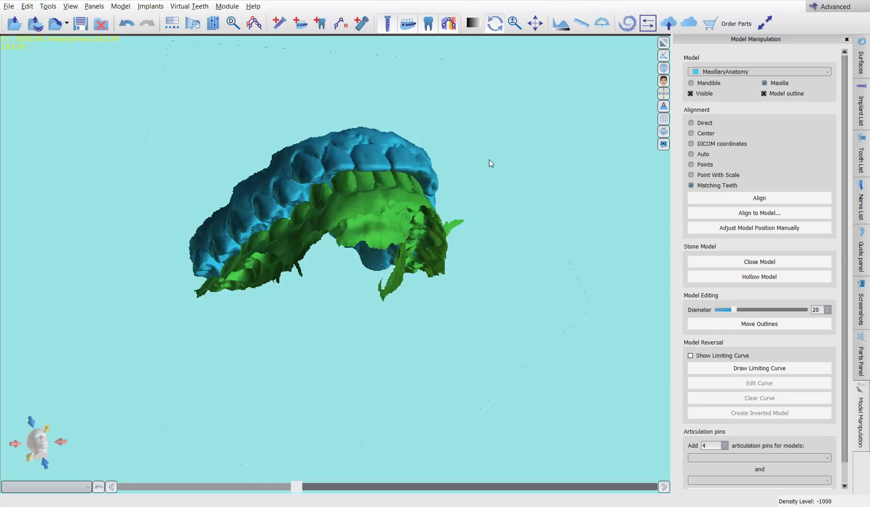
drag(489, 163, 306, 295)
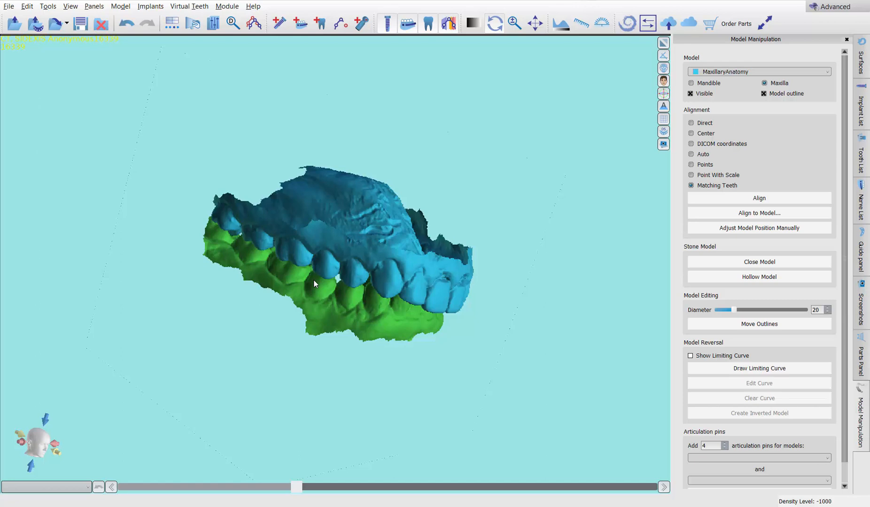
Open the MandibularAnatomy file in Autodesk Meshmixer, dismiss the update notice, and append MaxillaryAnatomy to the same scene
key(alt+Tab)
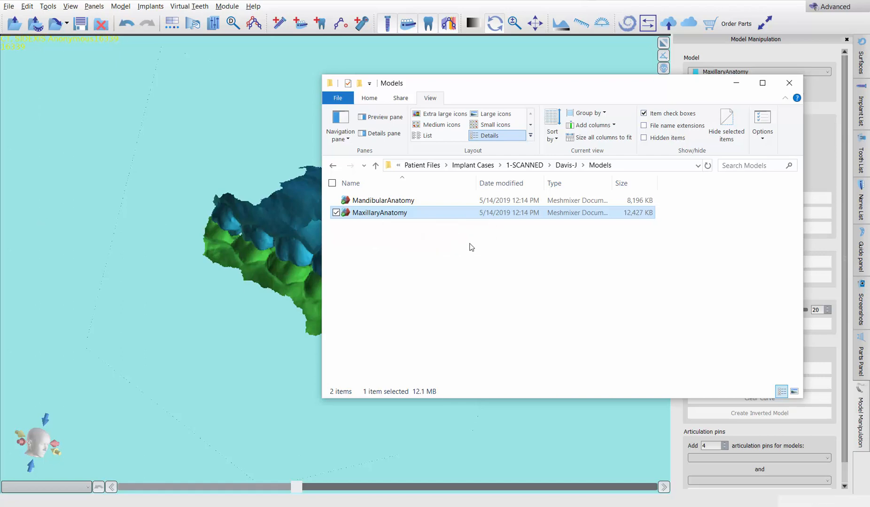
click(386, 202)
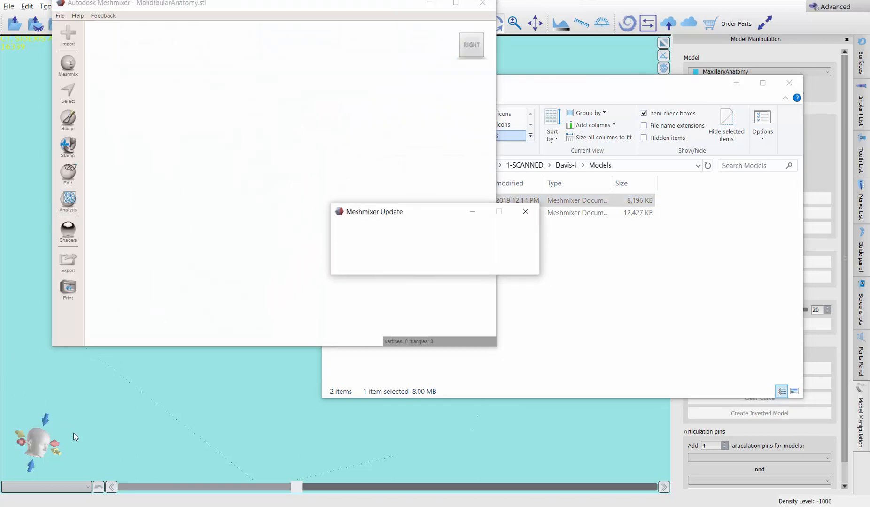
click(596, 282)
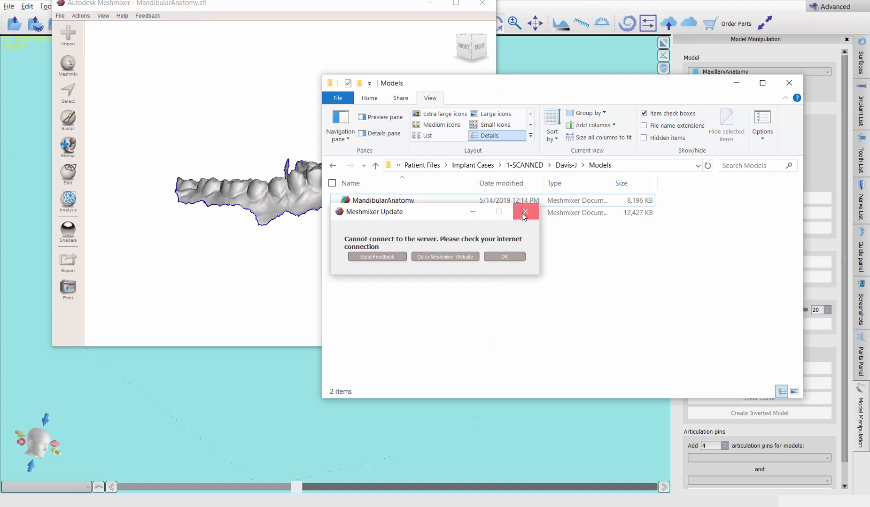
click(515, 257)
drag(398, 216, 202, 183)
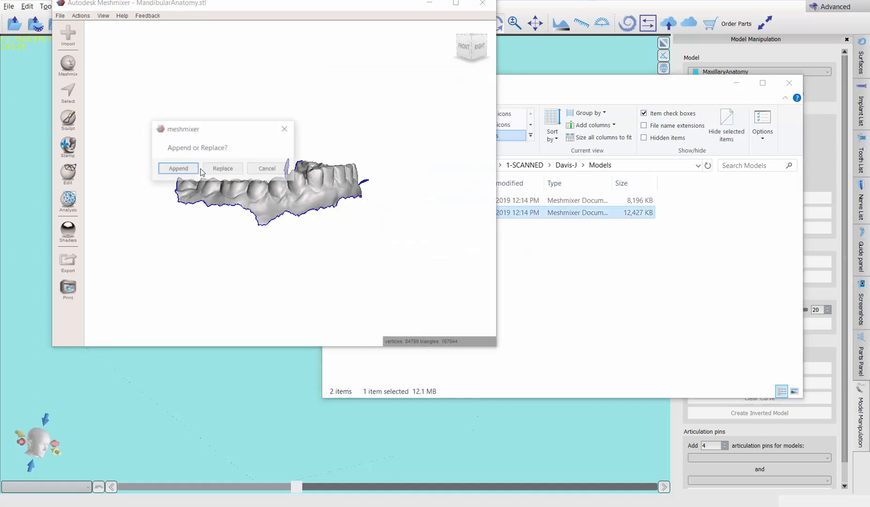
click(191, 170)
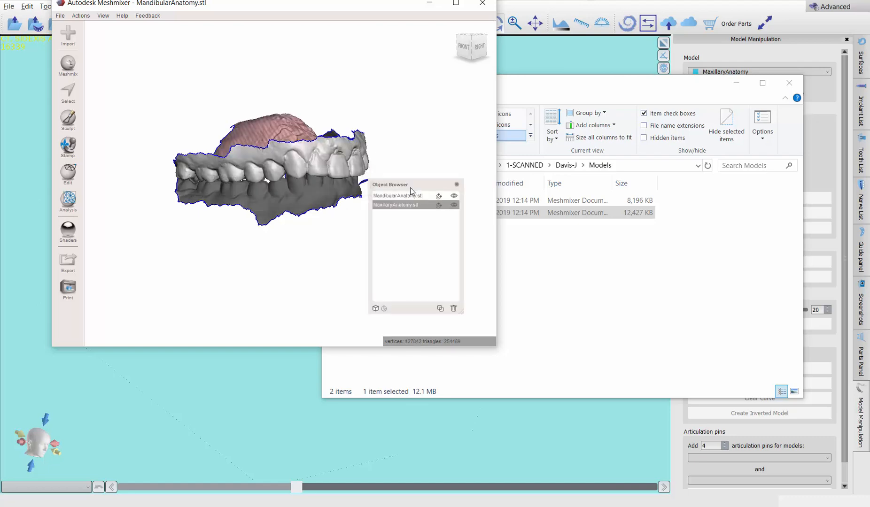
Check the bite in Meshmixer, switch back to the implant planning software, and examine the aligned arches there from front, side and oblique angles
right_drag(314, 221, 326, 435)
click(228, 401)
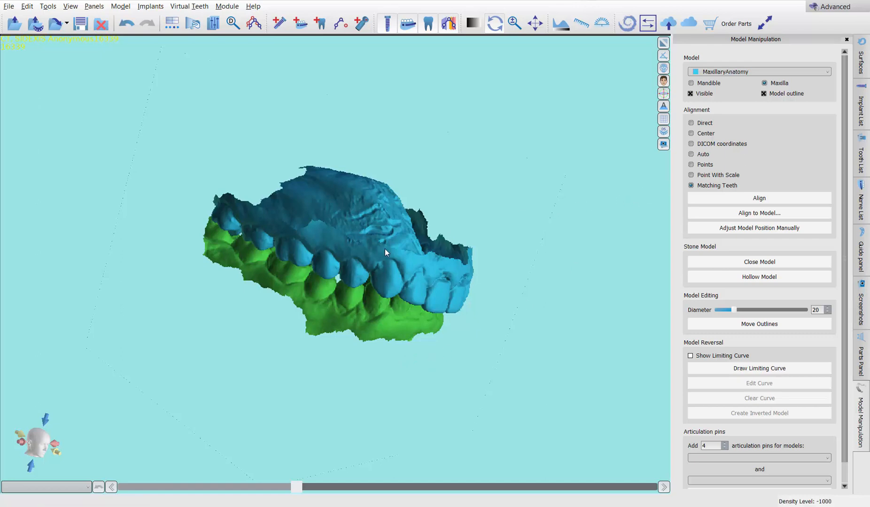
scroll(391, 252, up, 5)
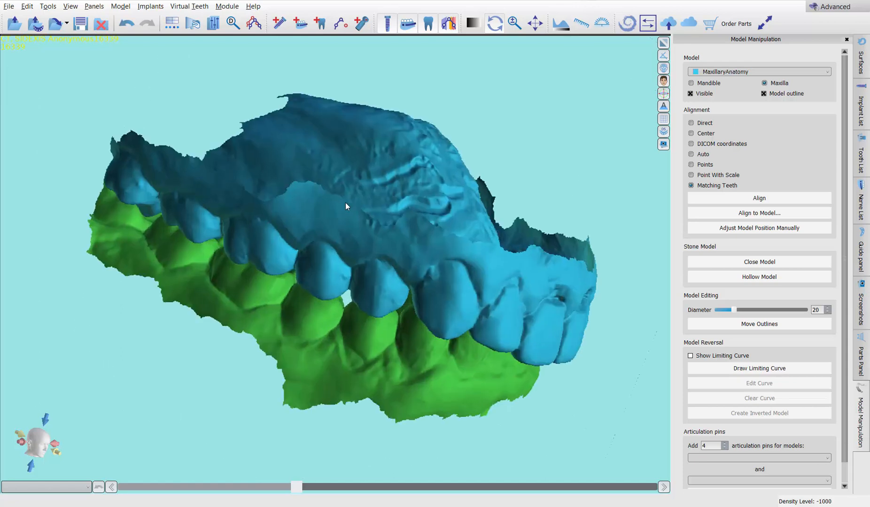
drag(565, 222, 491, 175)
drag(342, 382, 479, 183)
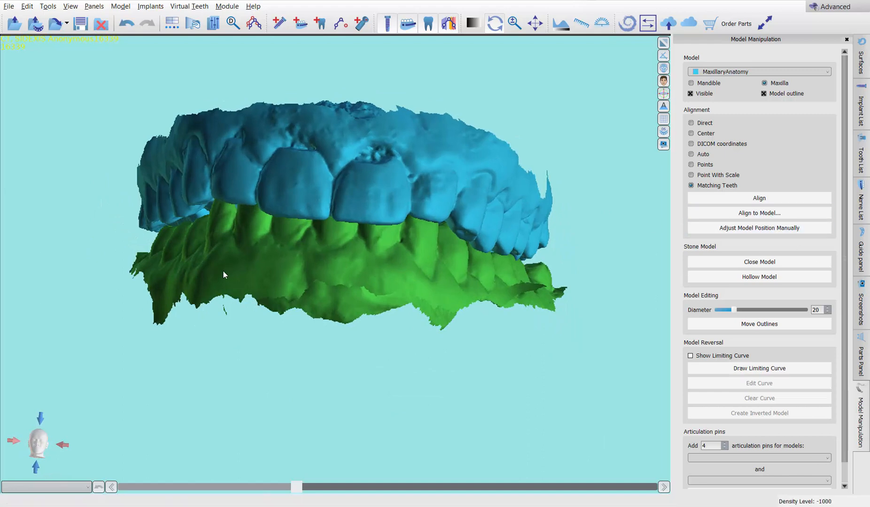
drag(280, 352, 390, 270)
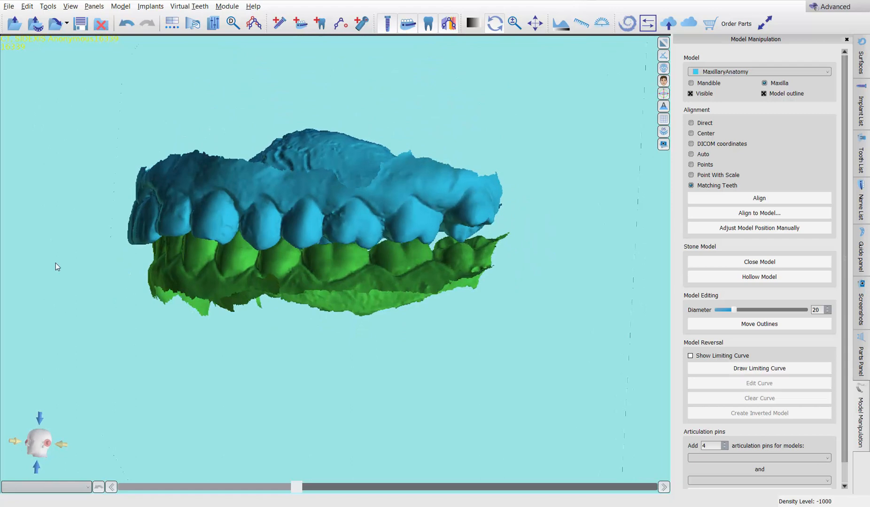
drag(147, 340, 307, 161)
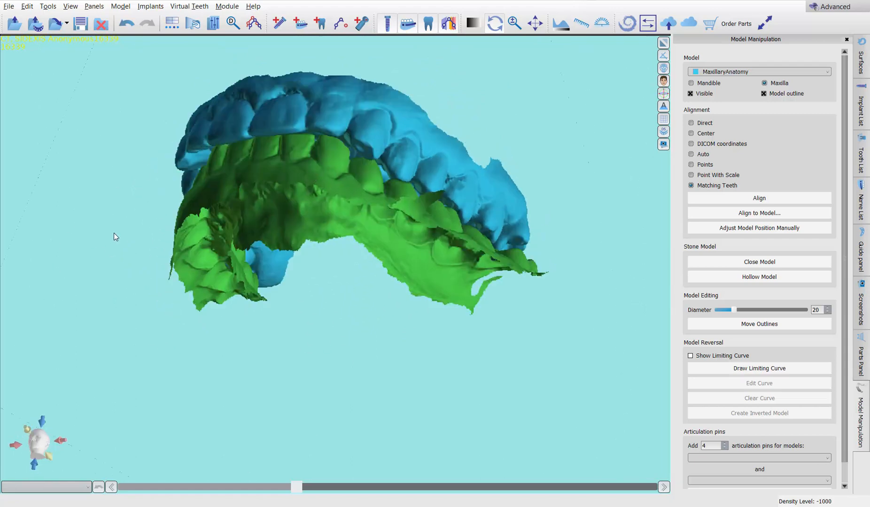
drag(115, 234, 386, 305)
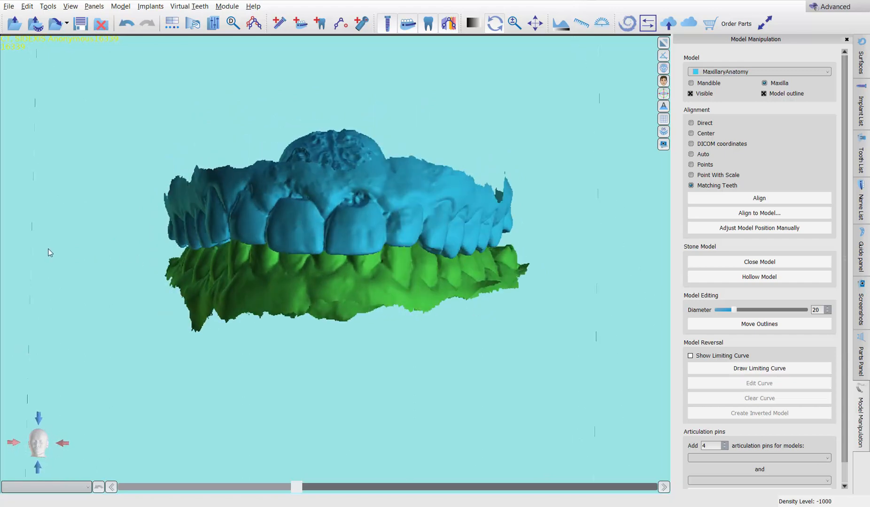
drag(340, 306, 291, 299)
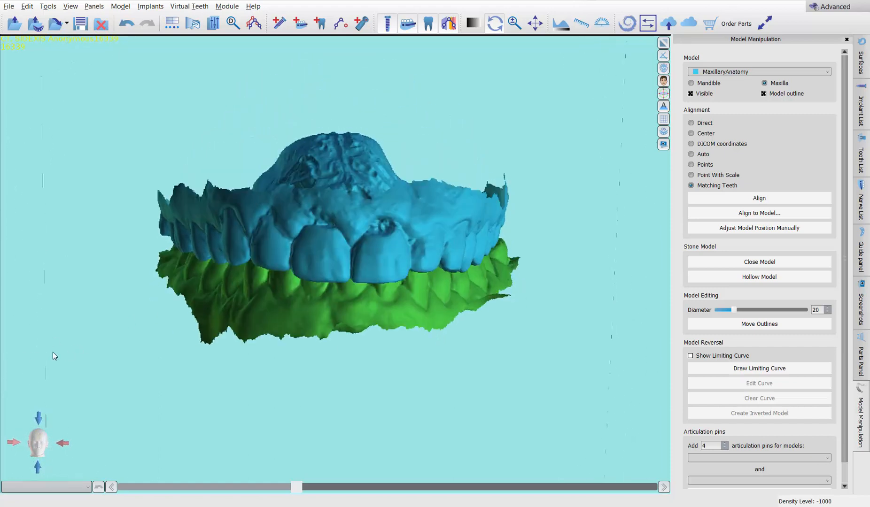
drag(331, 319, 407, 356)
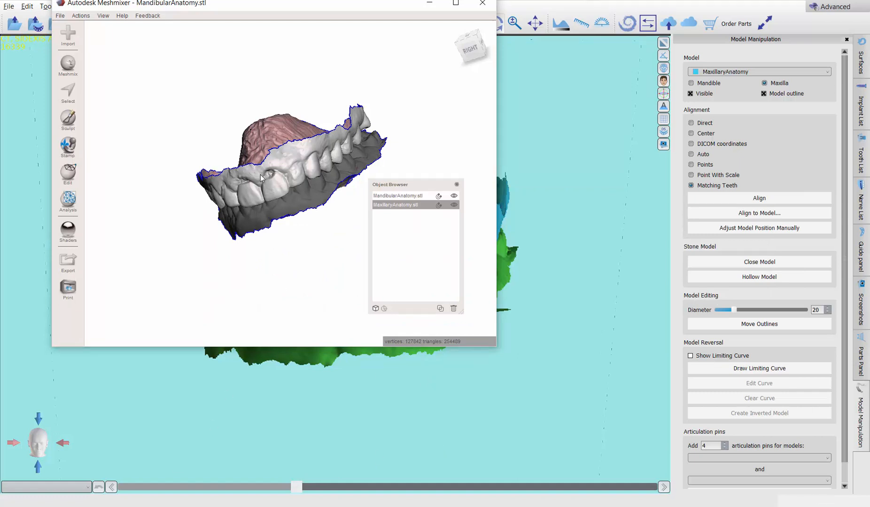
In Meshmixer, select both MandibularAnatomy and MaxillaryAnatomy, combine them into a single object, and inspect the joined arches
shift+click(414, 199)
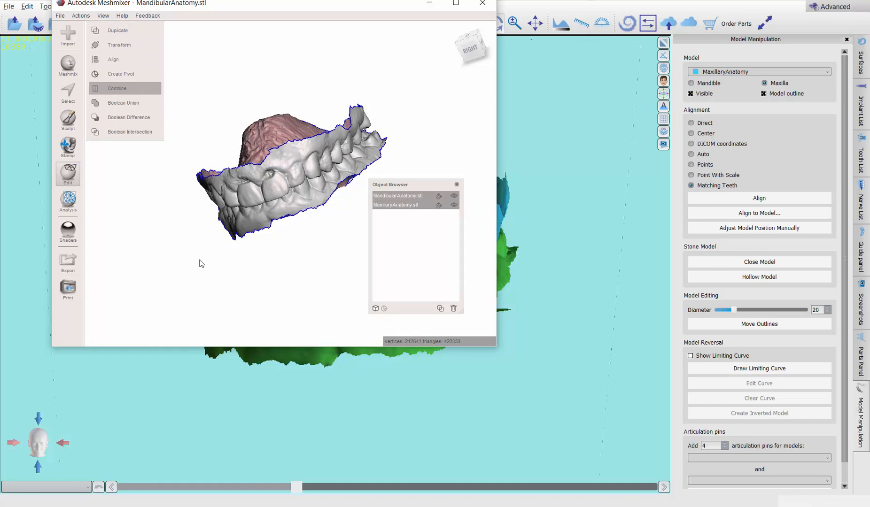
right_drag(239, 187, 410, 177)
drag(410, 184, 435, 184)
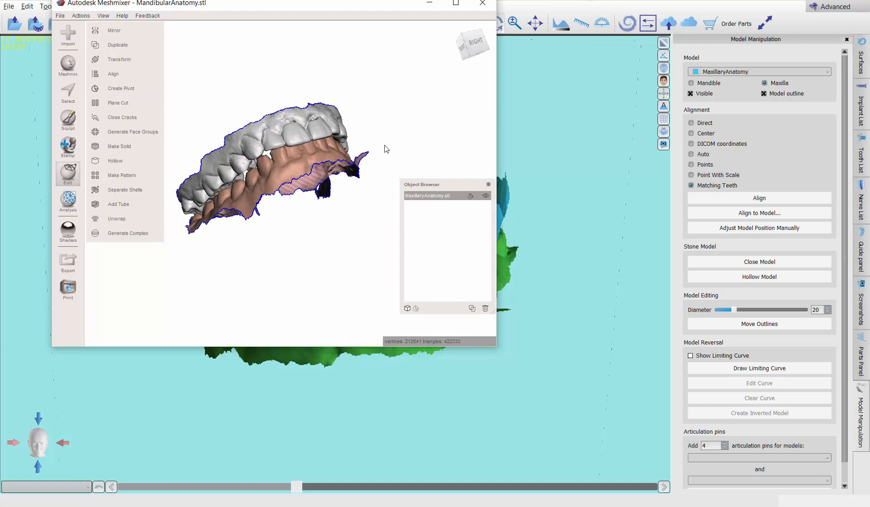
right_drag(385, 145, 282, 301)
Return to the implant planning software, show the Original CT surface, and inspect it together with both aligned scans
click(563, 217)
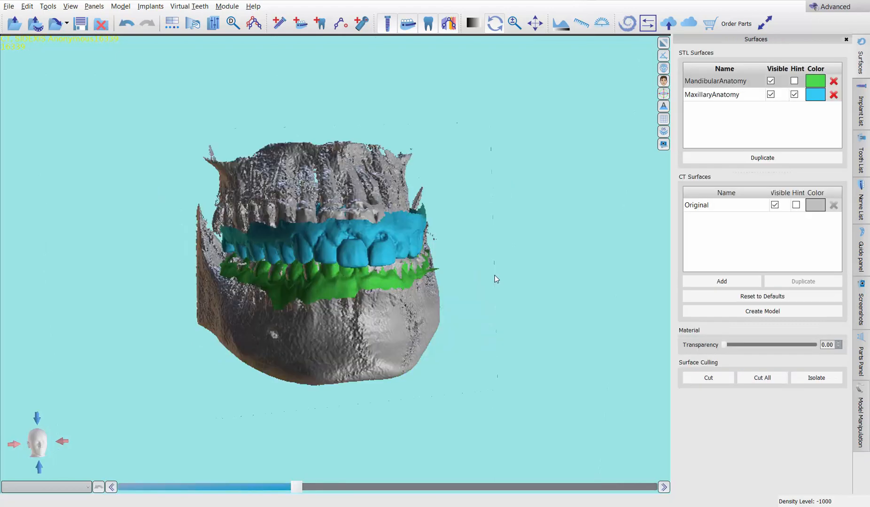
drag(492, 281, 499, 273)
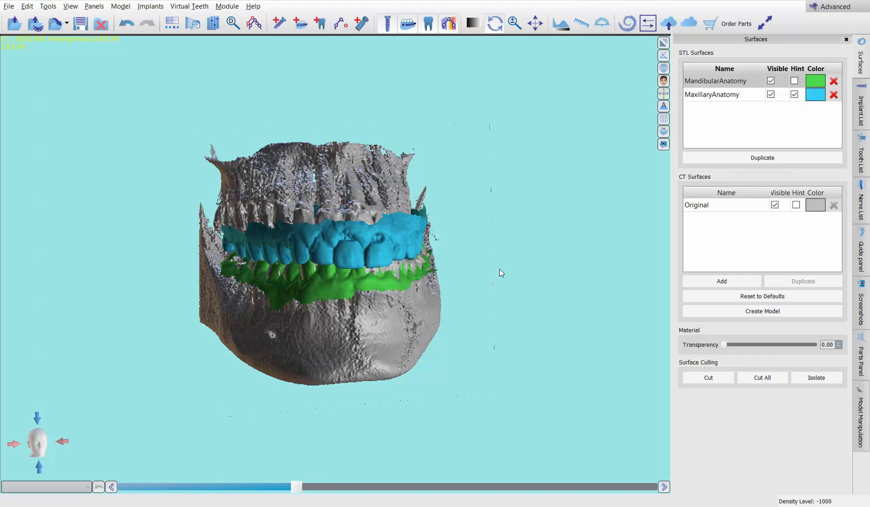
drag(389, 304, 350, 314)
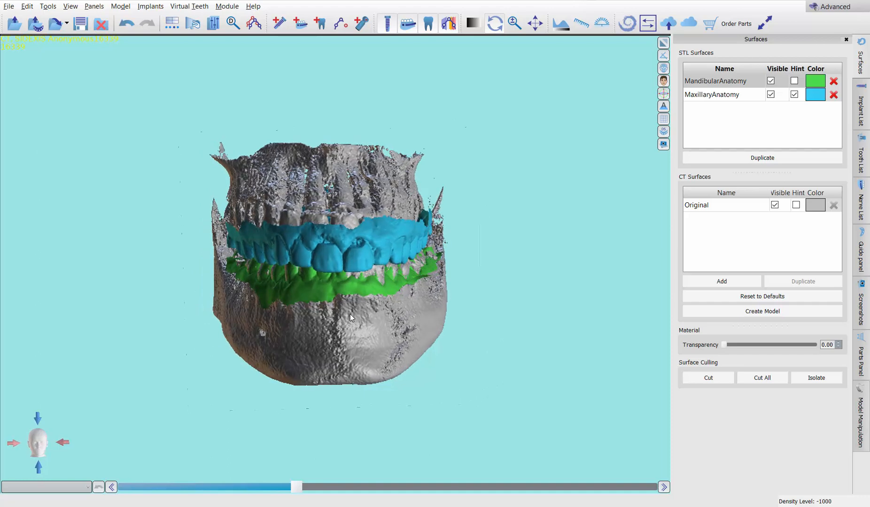